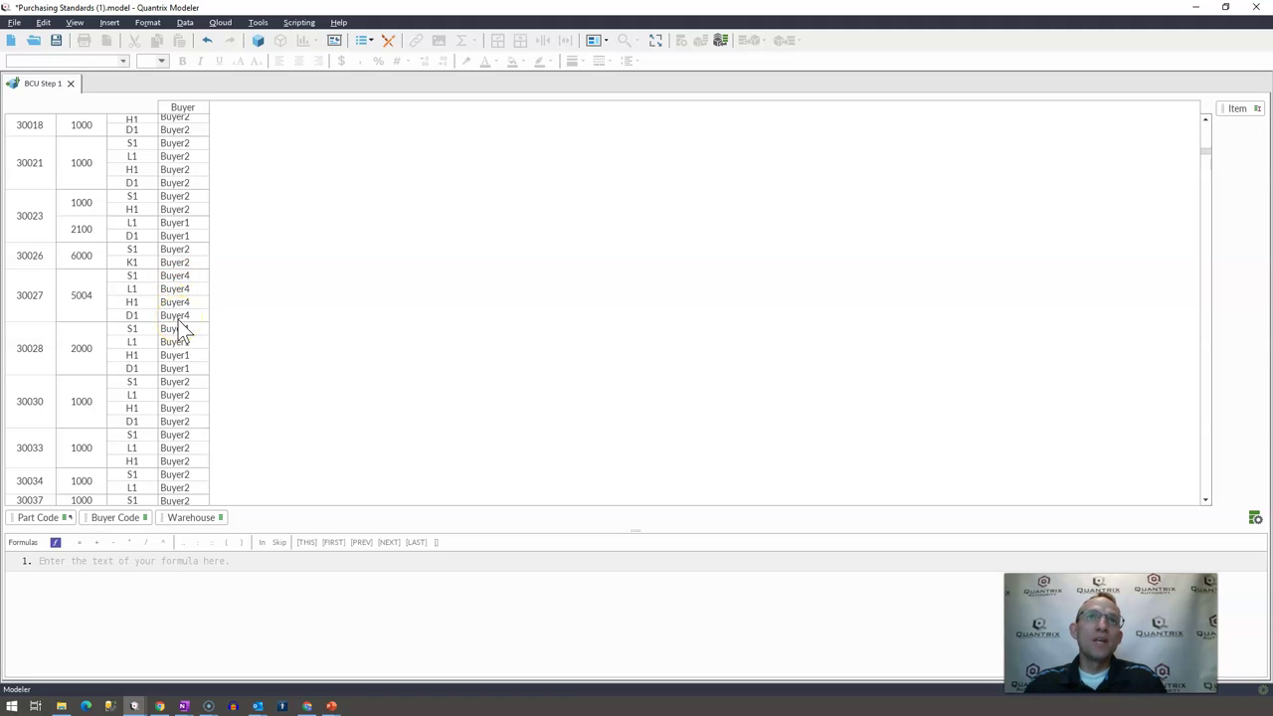
Select part 30023 to show its buyers, Buyer2 (warehouse 1000) and Buyer1 (warehouse 2100).
left_click(29, 227)
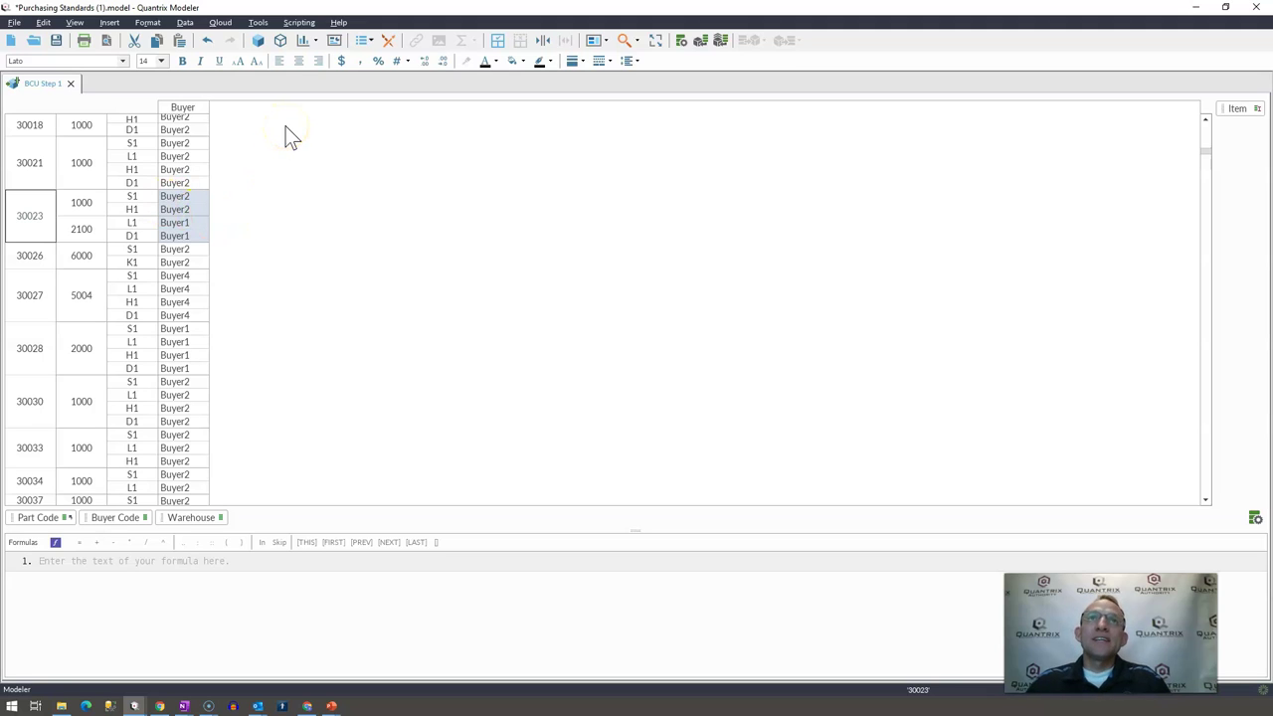
Create a new matrix, Matrix2, and dock it beside BCU Step 1.
left_click(259, 42)
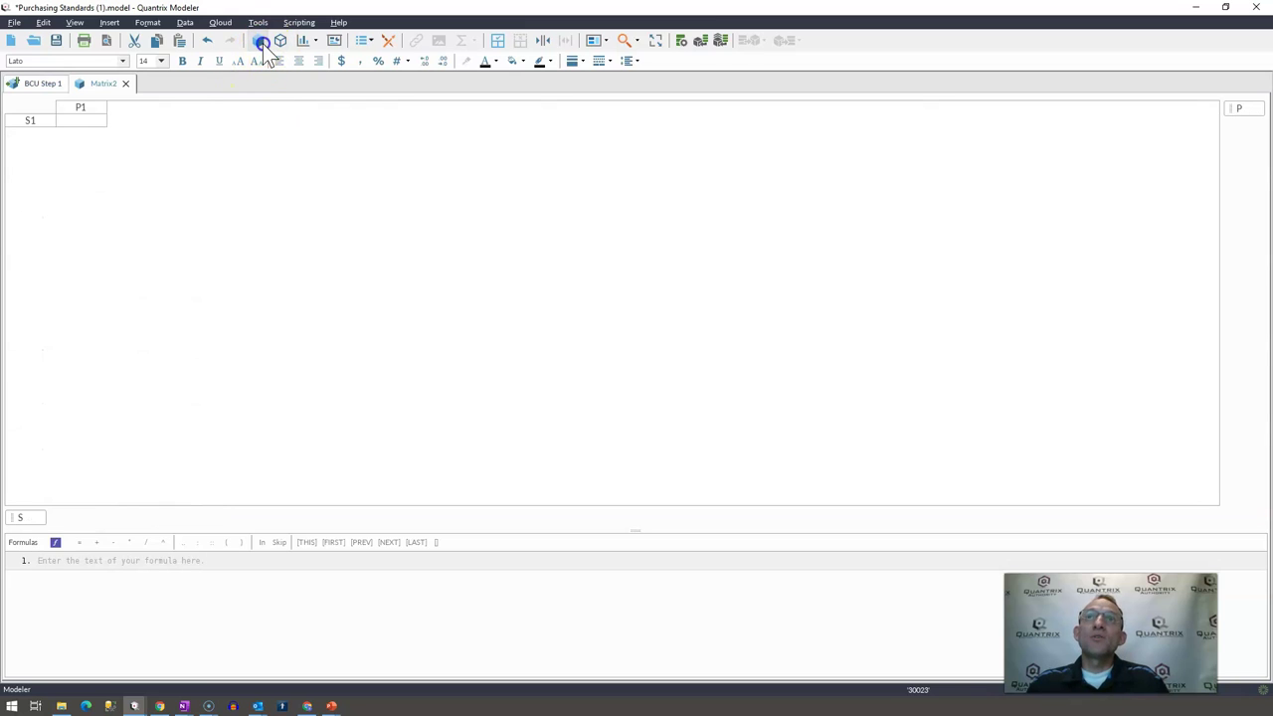
left_click(406, 460)
left_click_drag(103, 87, 483, 355)
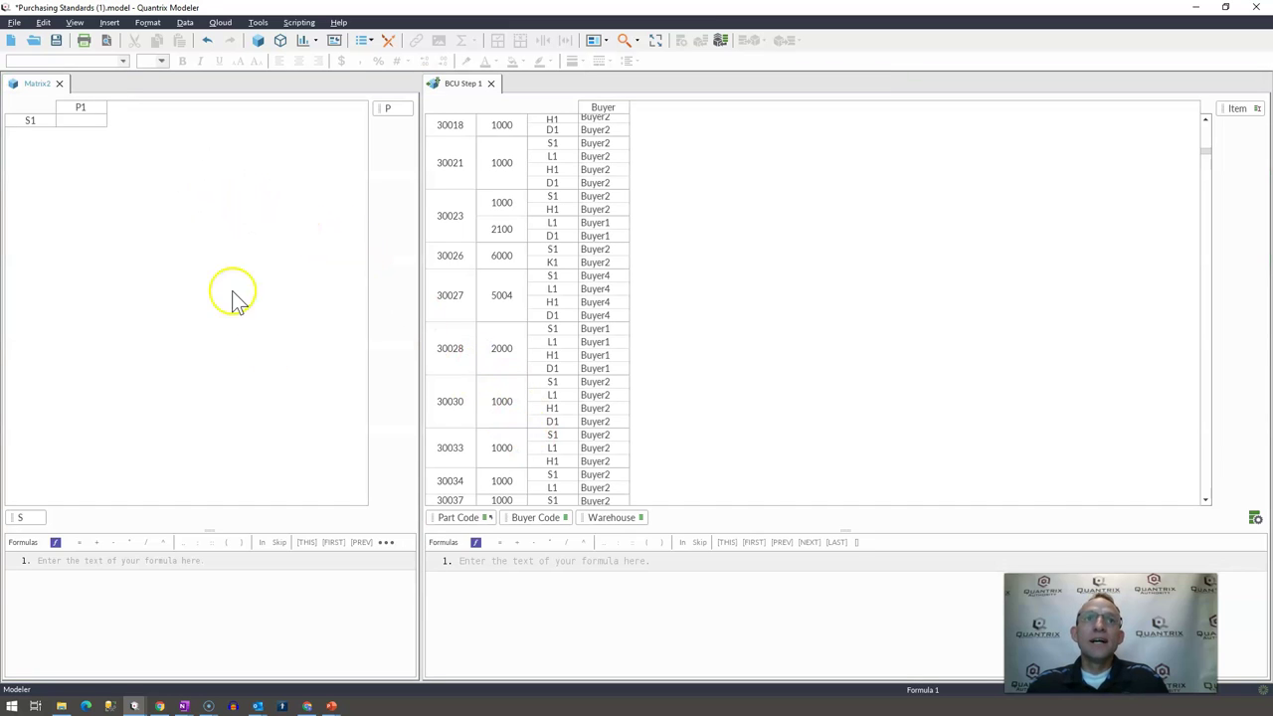
Replace Matrix2's placeholder S rows with the linked Part Code category.
left_click(481, 523)
left_click_drag(482, 527, 246, 527)
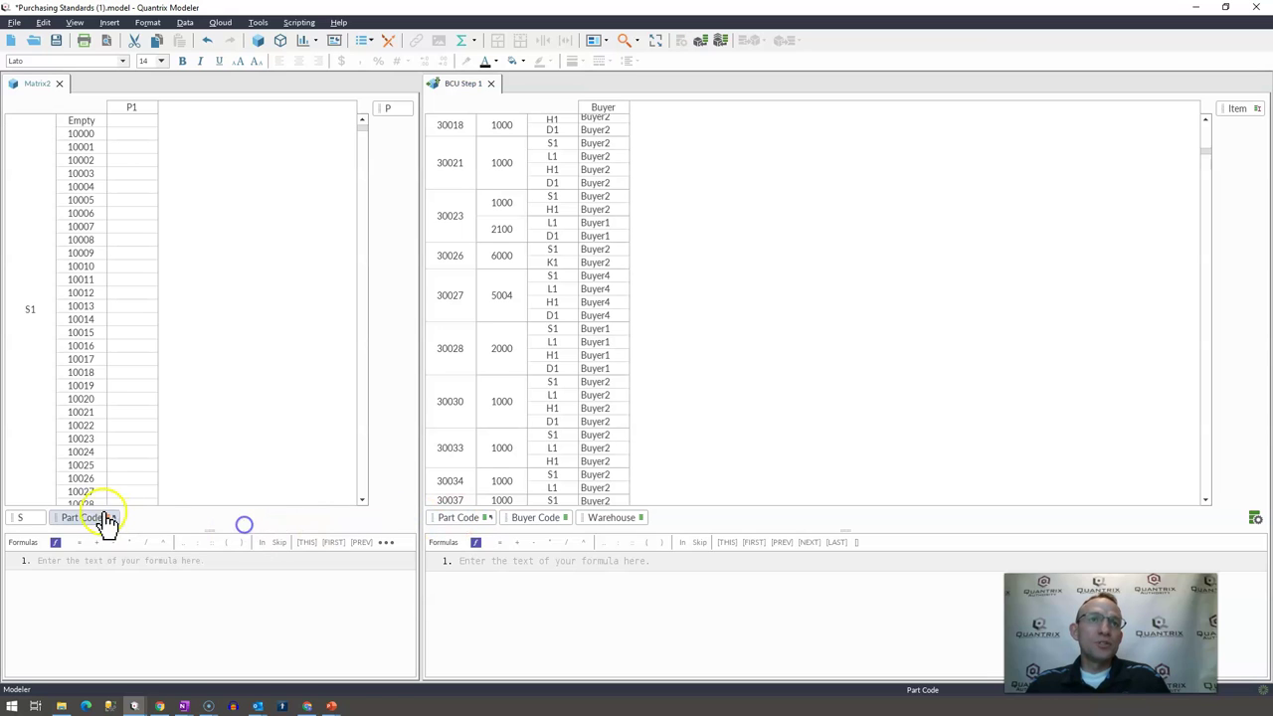
left_click(30, 523)
key("Delete")
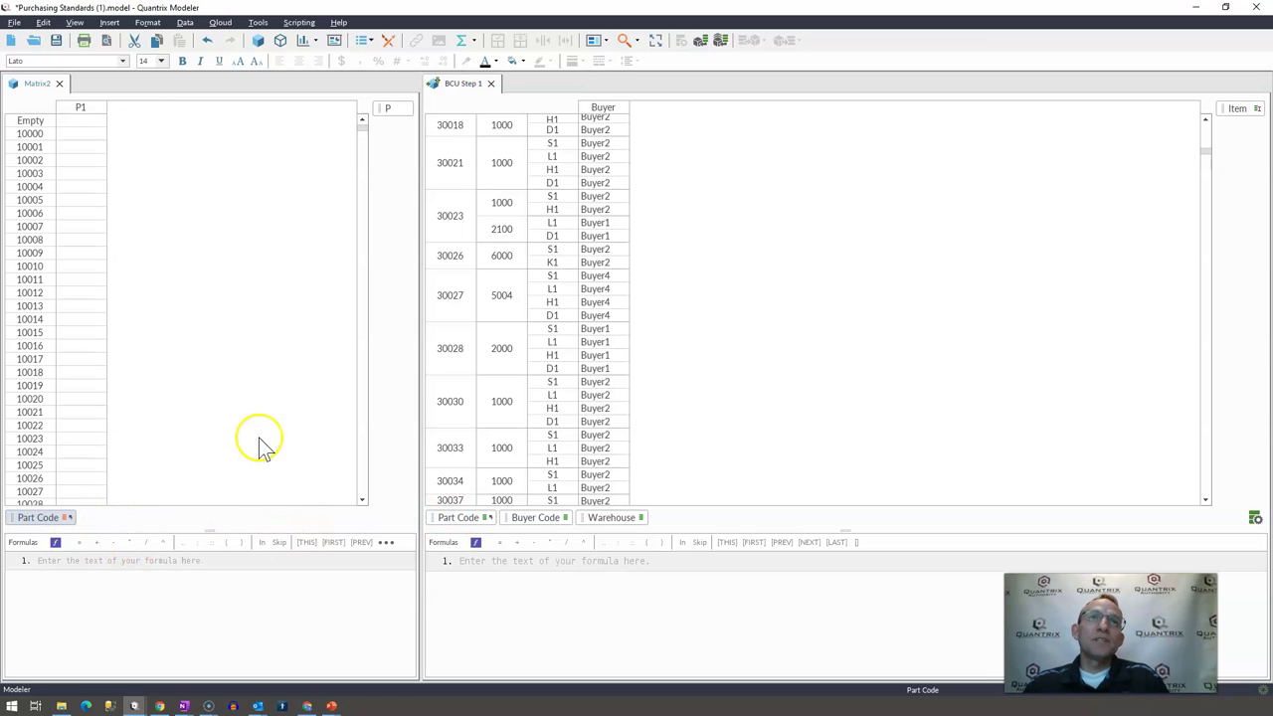
Enter the formula P1 = counta(distinct(BCU Step 1::Buyer)) for Matrix2's P1 column.
left_click(87, 109)
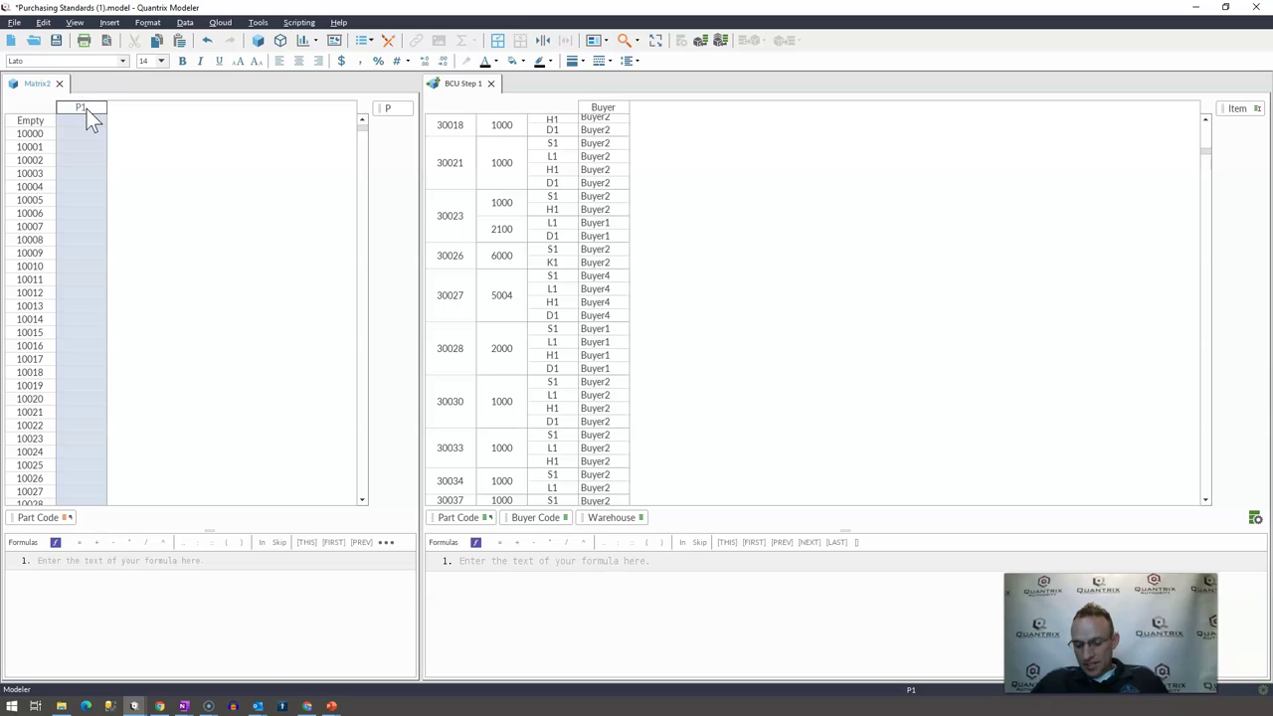
type("= cou")
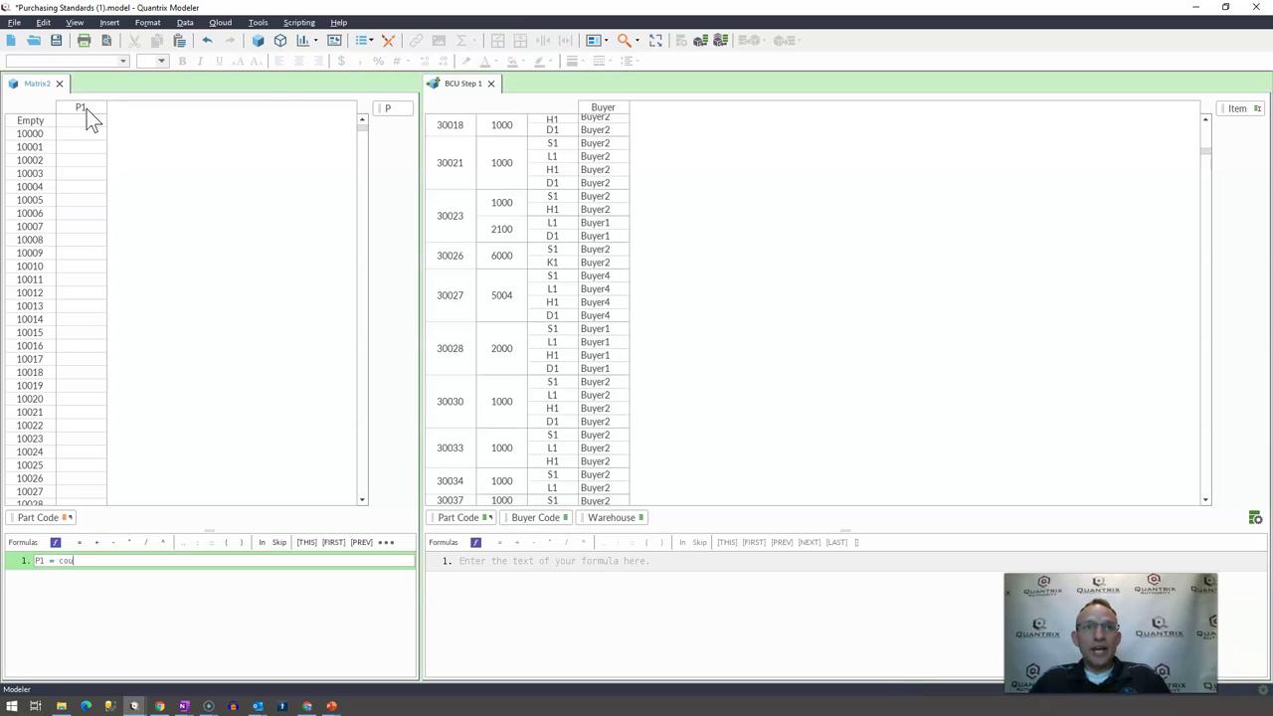
type("nta(dist")
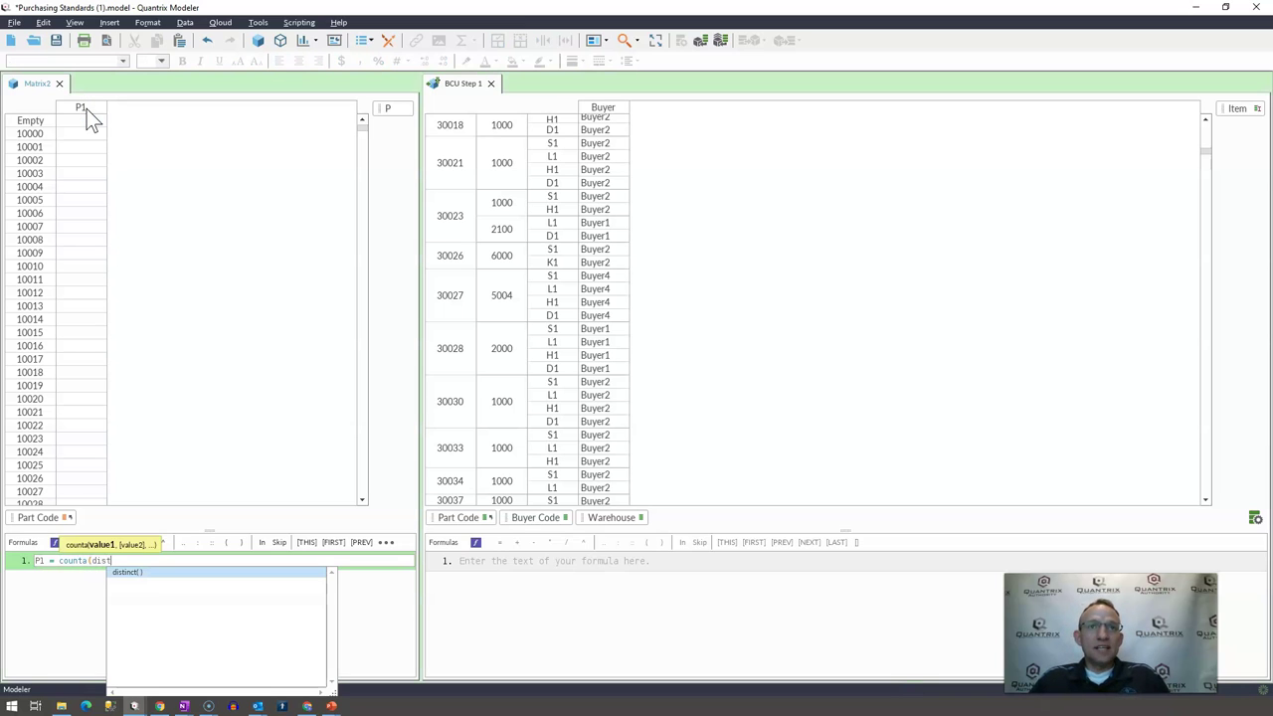
type("inct(")
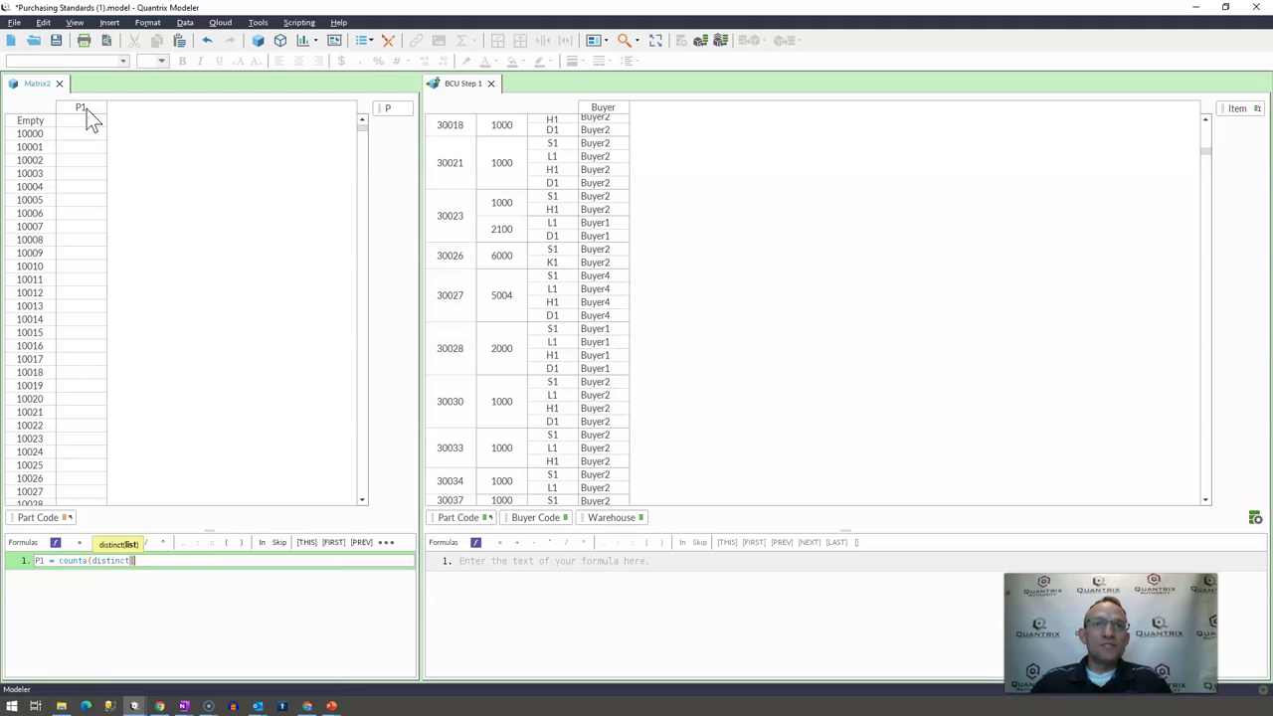
left_click(607, 112)
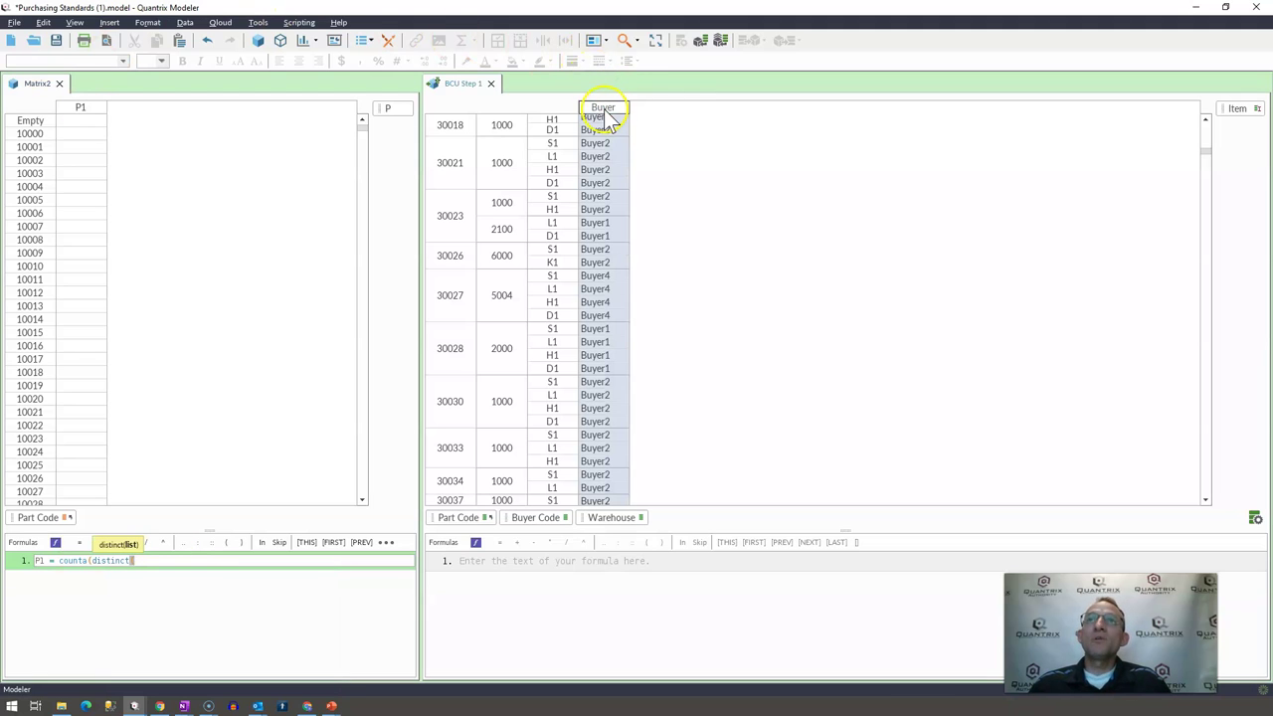
type("))")
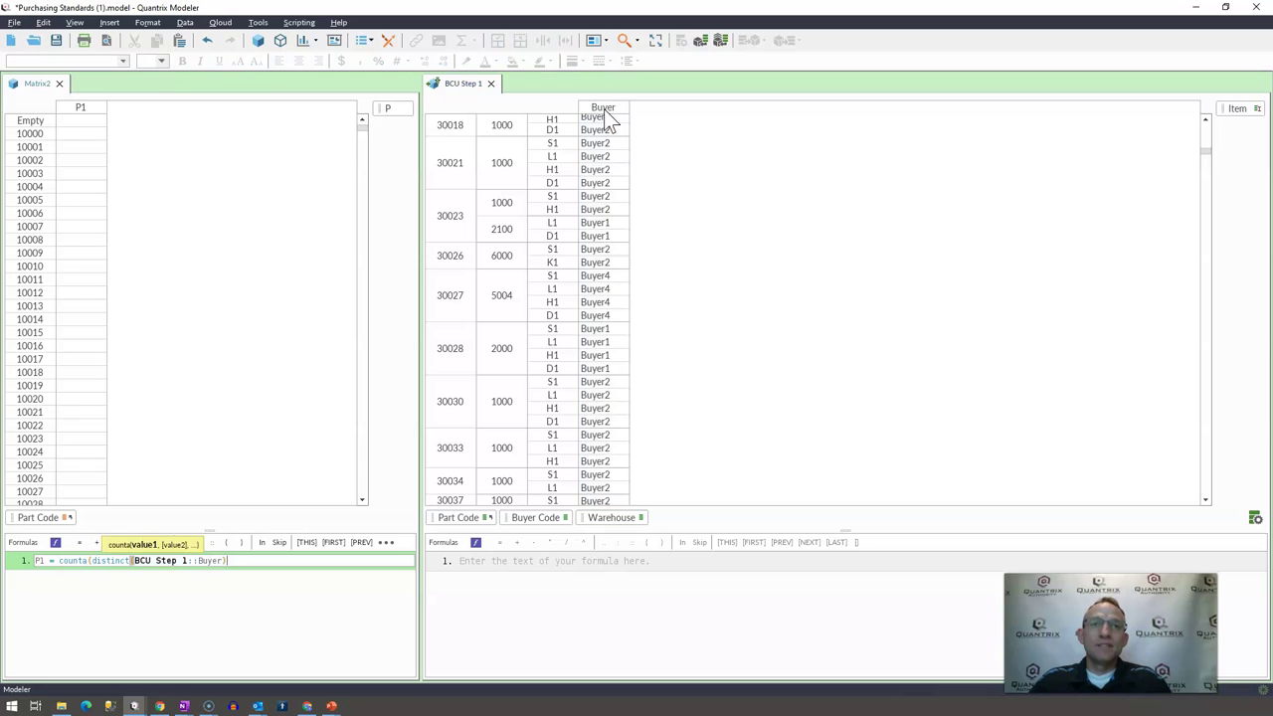
key("Return")
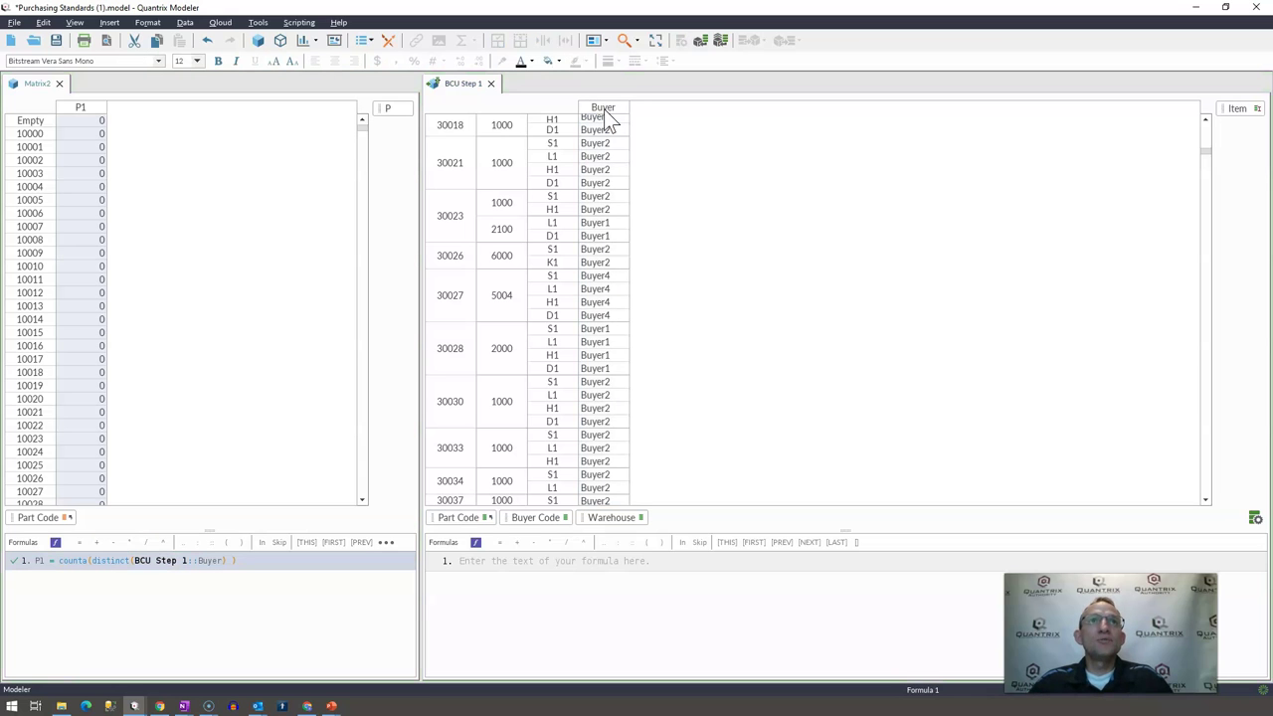
Sort P1 descending and select part 30023, which shows 2 distinct buyers.
left_click(74, 104)
right_click(73, 104)
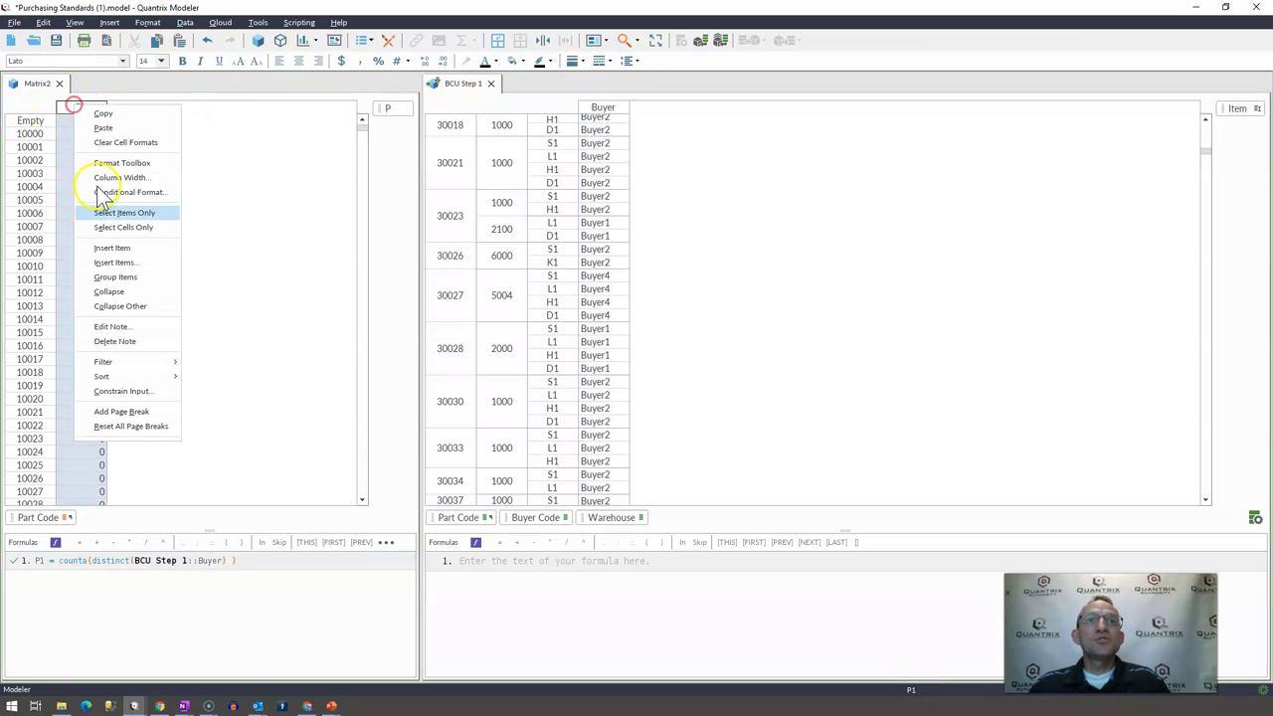
mouse_move(149, 376)
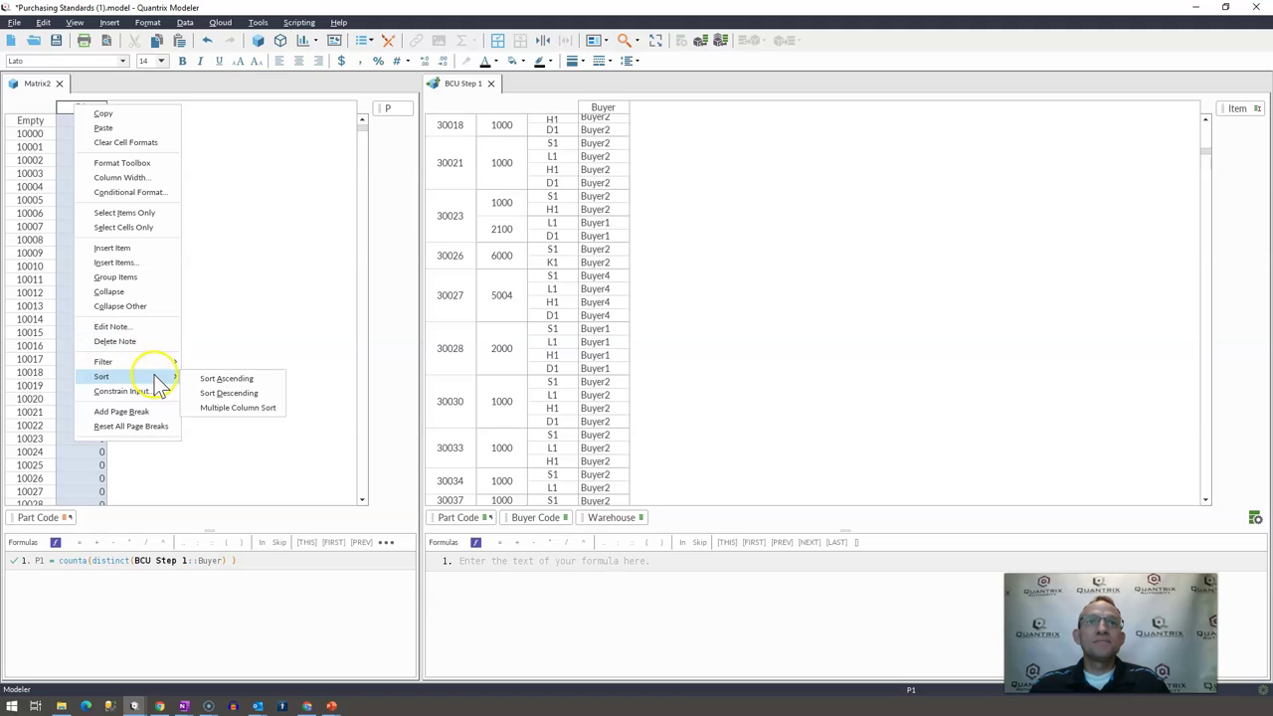
left_click(231, 394)
left_click(42, 135)
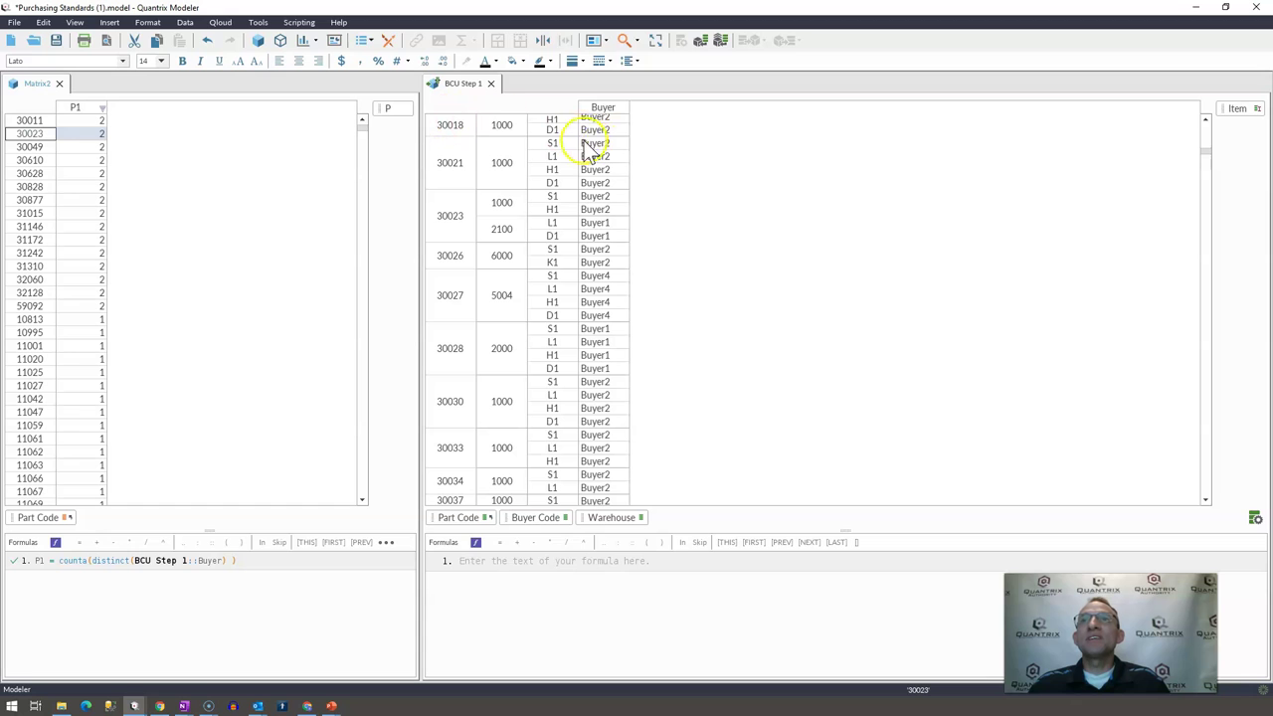
Inspect part 30023's P1 value of 2 in the Dependency Inspector, tracing it to its BCU Step 1 buyers.
left_click(96, 139)
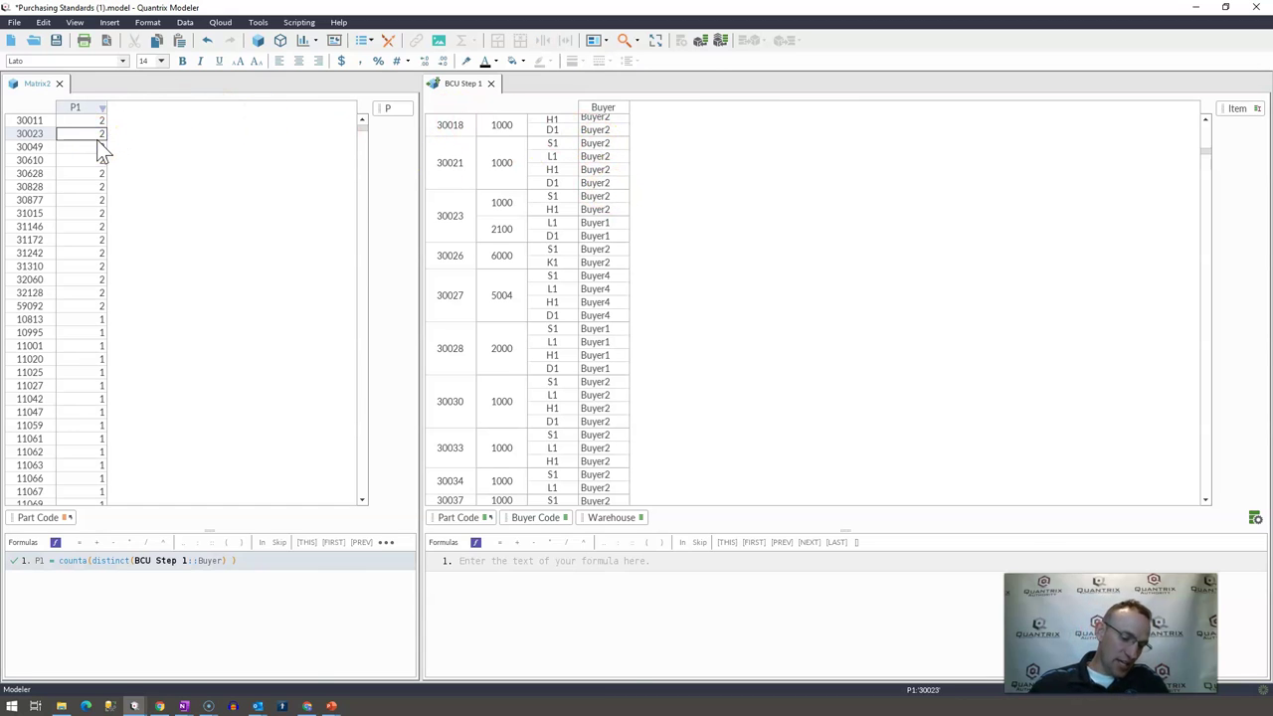
key("ctrl+shift+d")
left_click(92, 381)
left_click(88, 540)
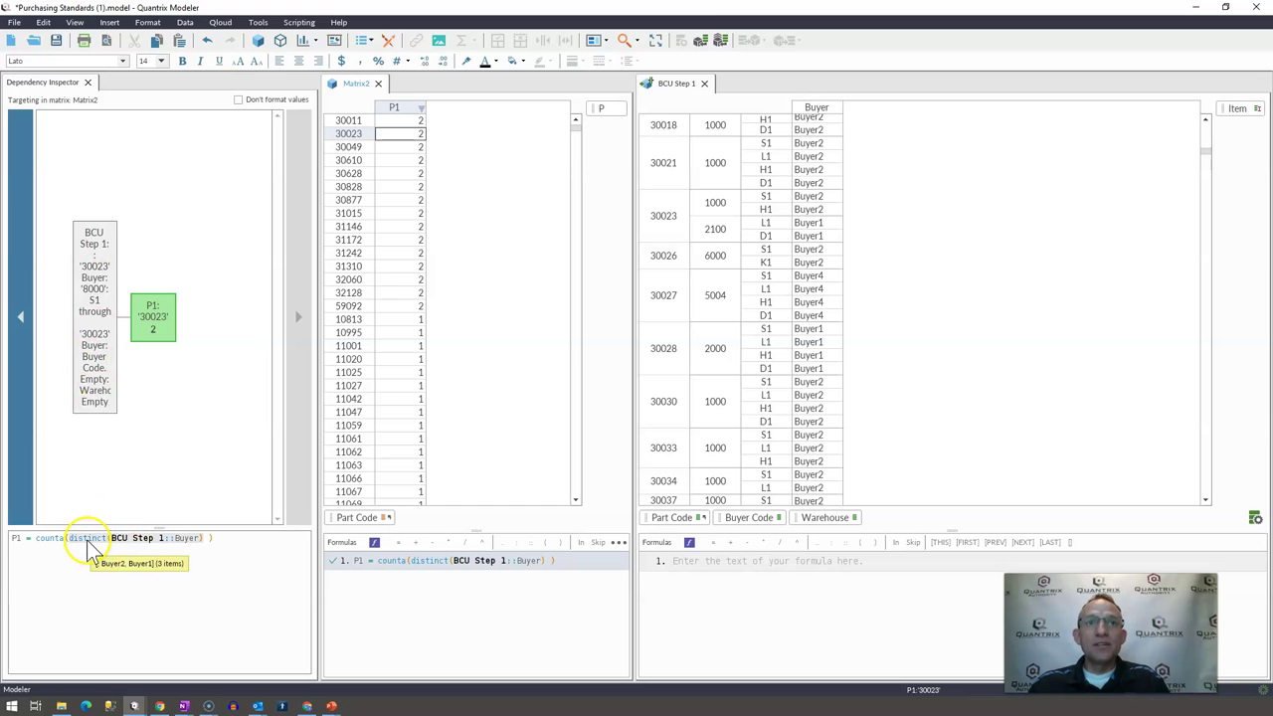
left_click(408, 133)
mouse_move(129, 542)
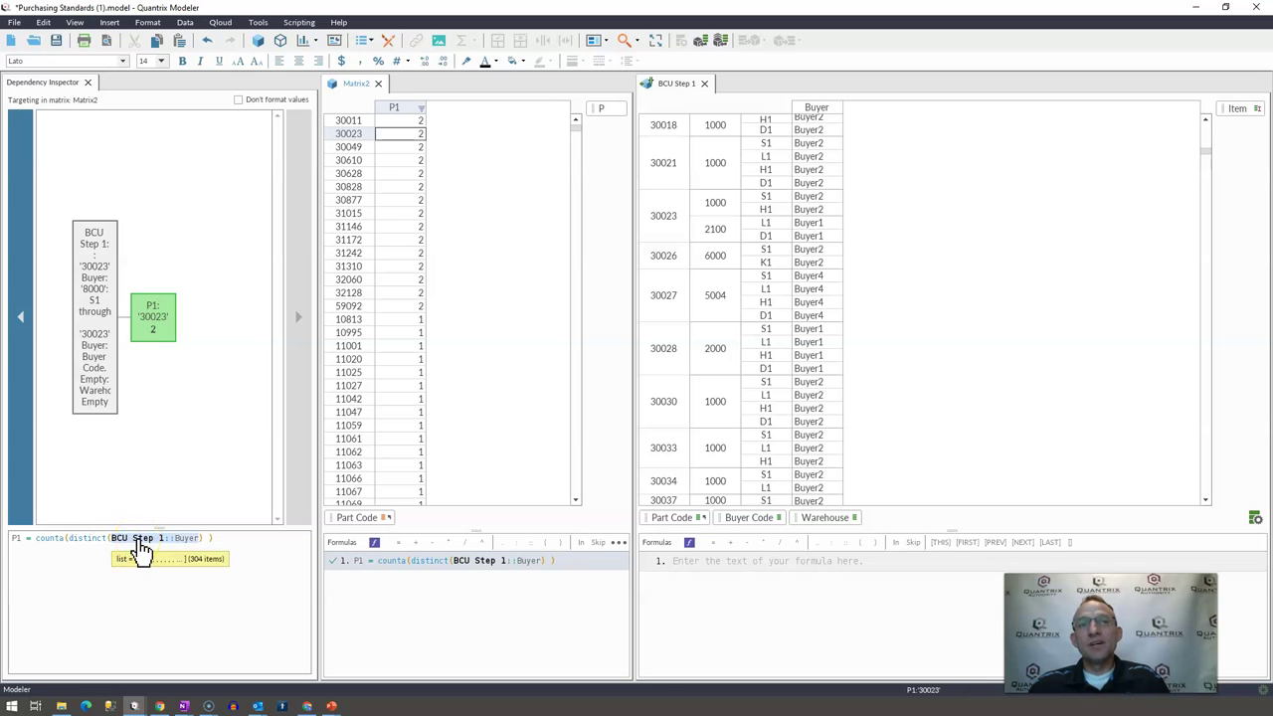
left_click(97, 543)
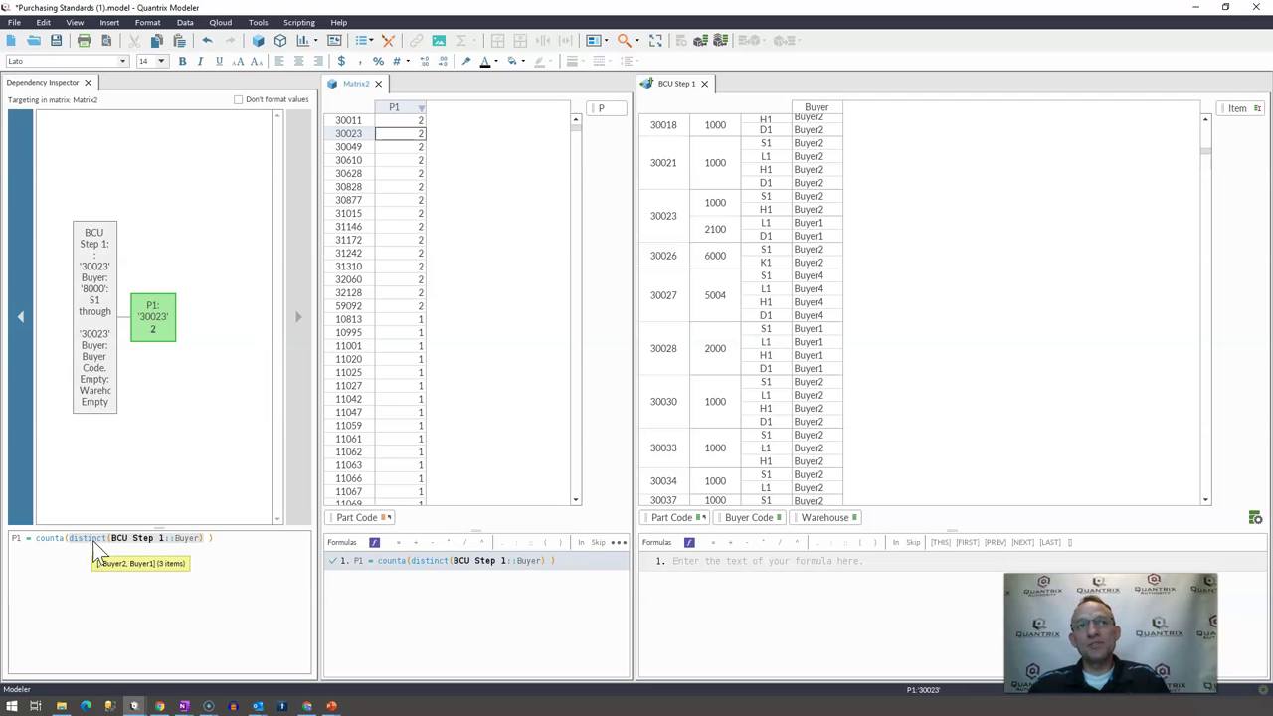
left_click(95, 541)
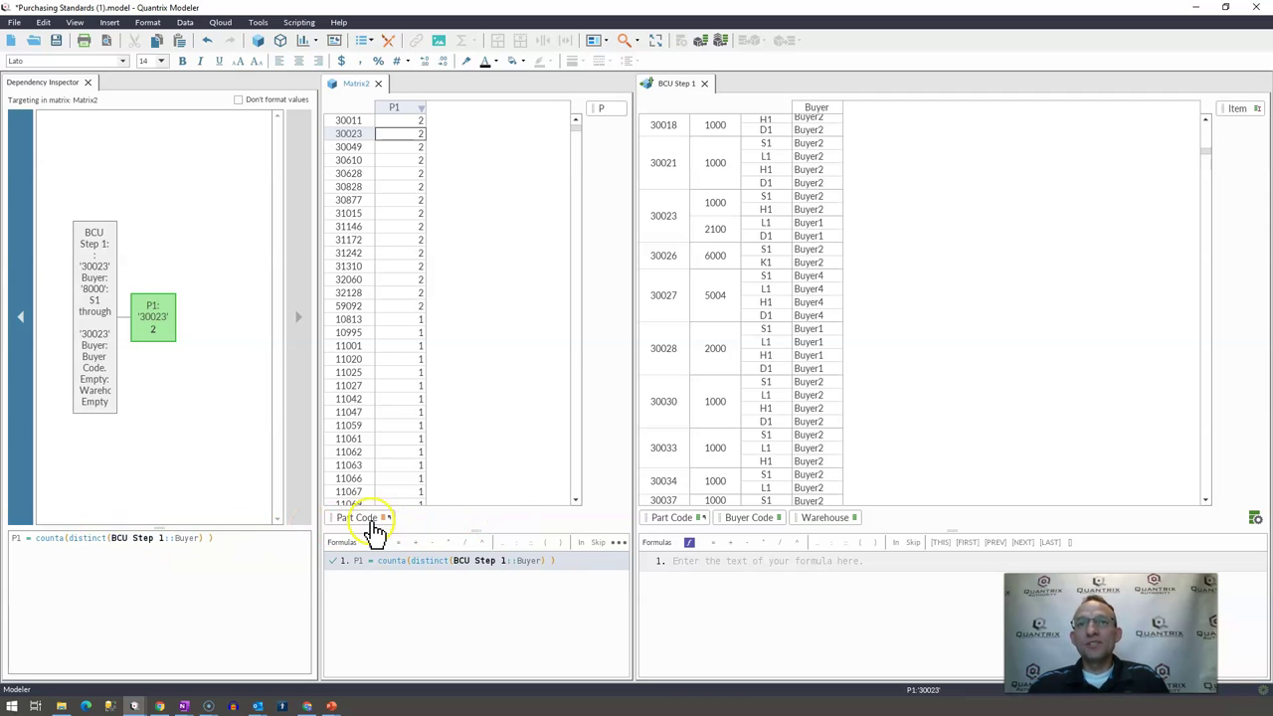
mouse_move(686, 533)
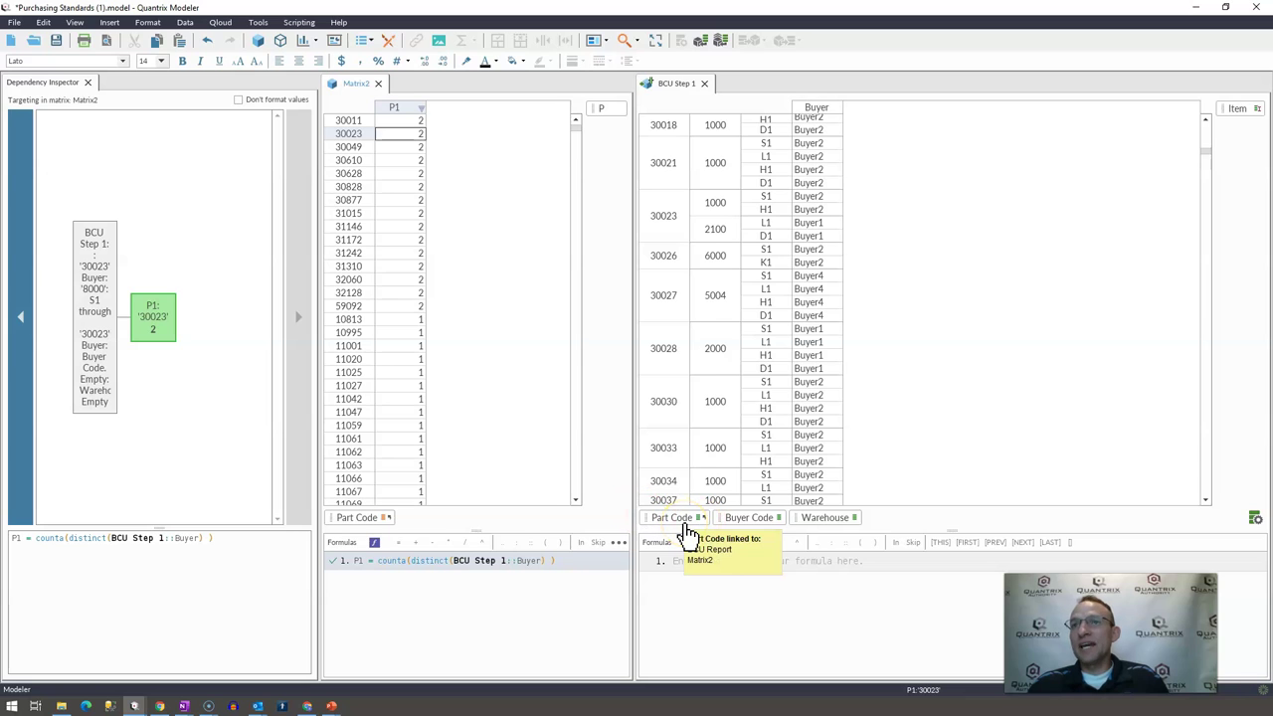
left_click(382, 519)
left_click(691, 524)
mouse_move(691, 524)
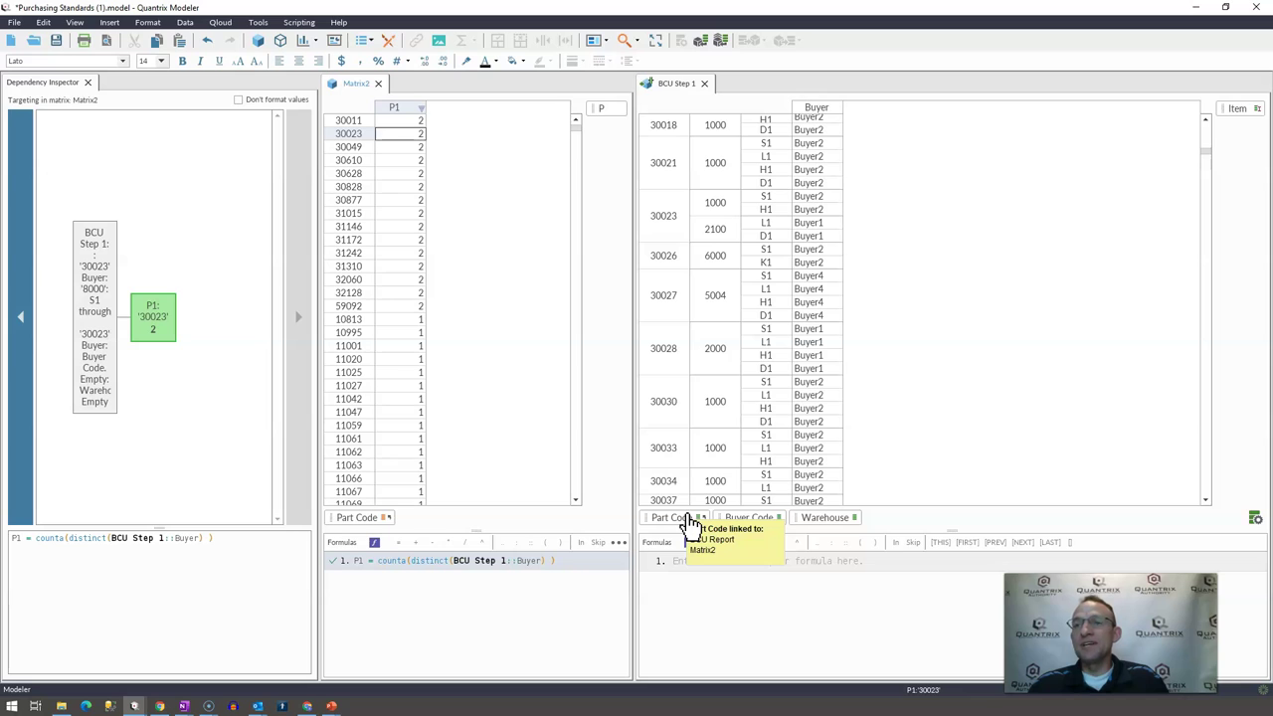
left_click(687, 453)
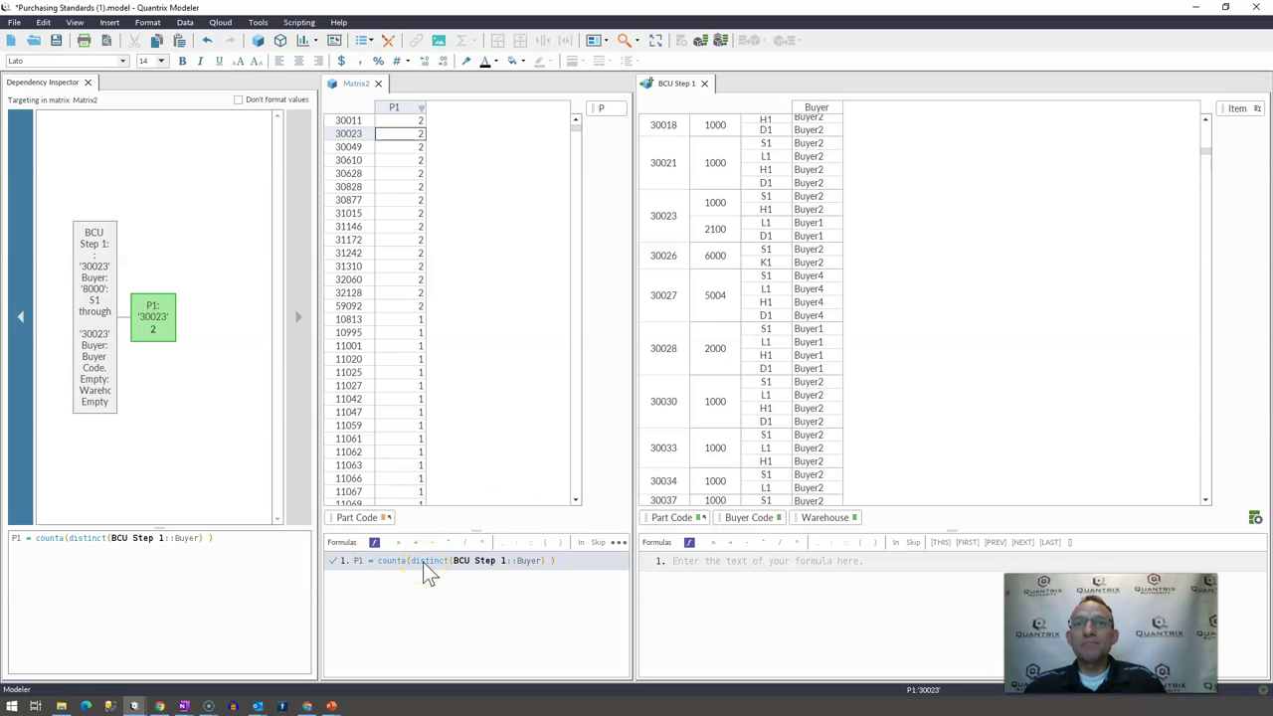
left_click(355, 539)
left_click(356, 525)
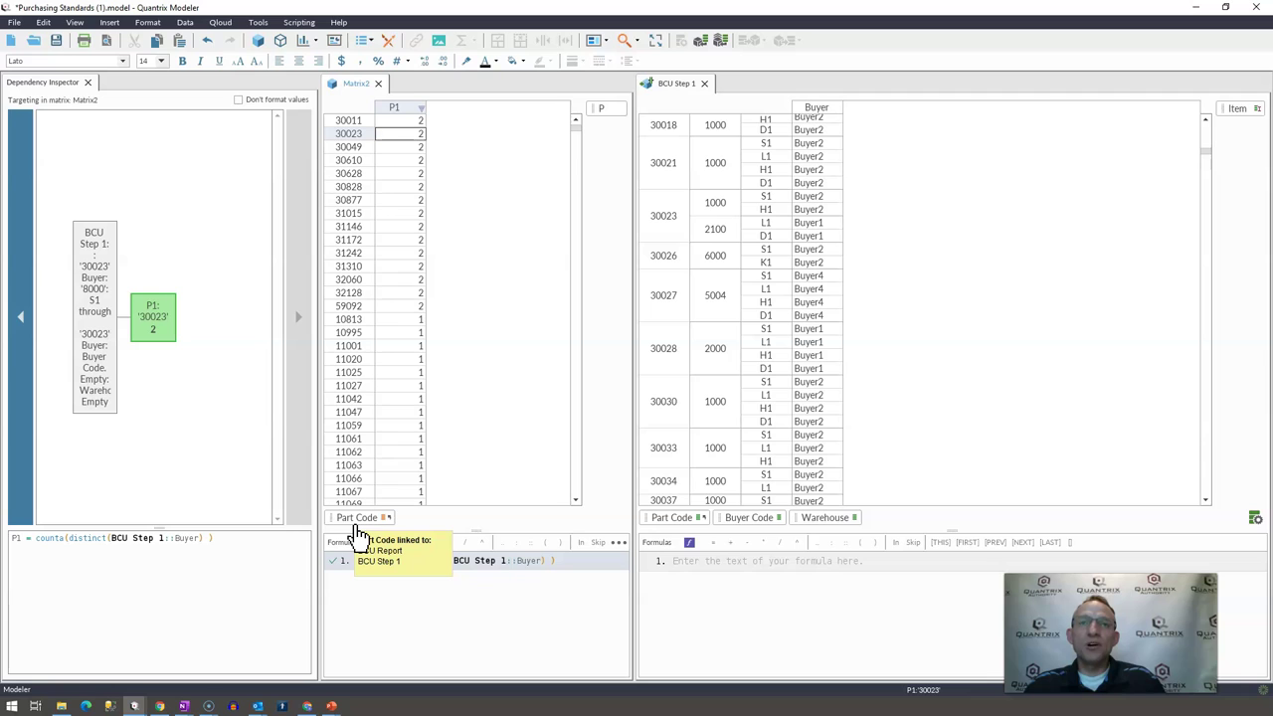
left_click(360, 529)
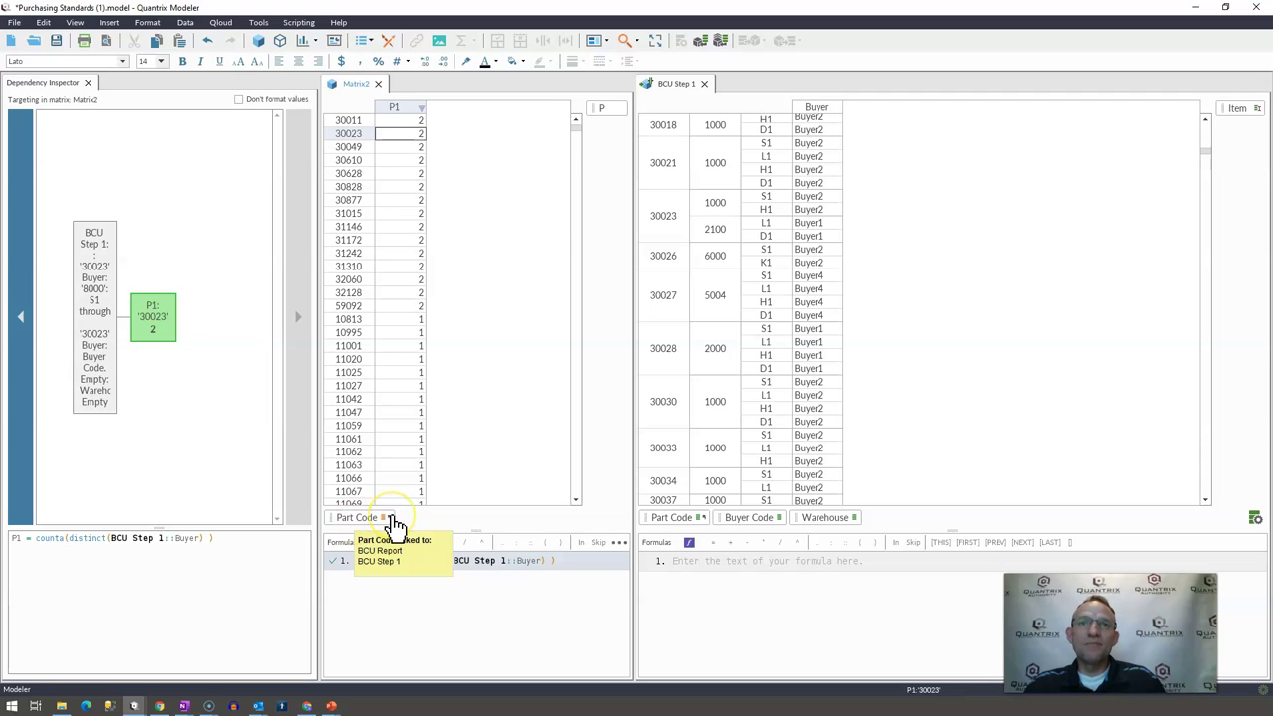